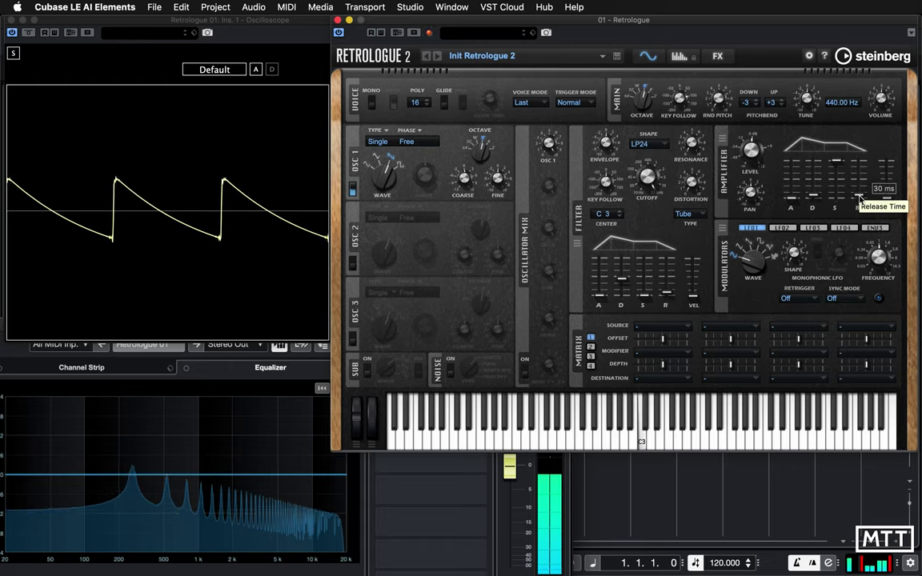
# Drop the Amplifier release to 0 ms, raise it to 15 ms, and set OSC 1 to square.
pyautogui.moveTo(859, 198); pyautogui.dragTo(861, 218)
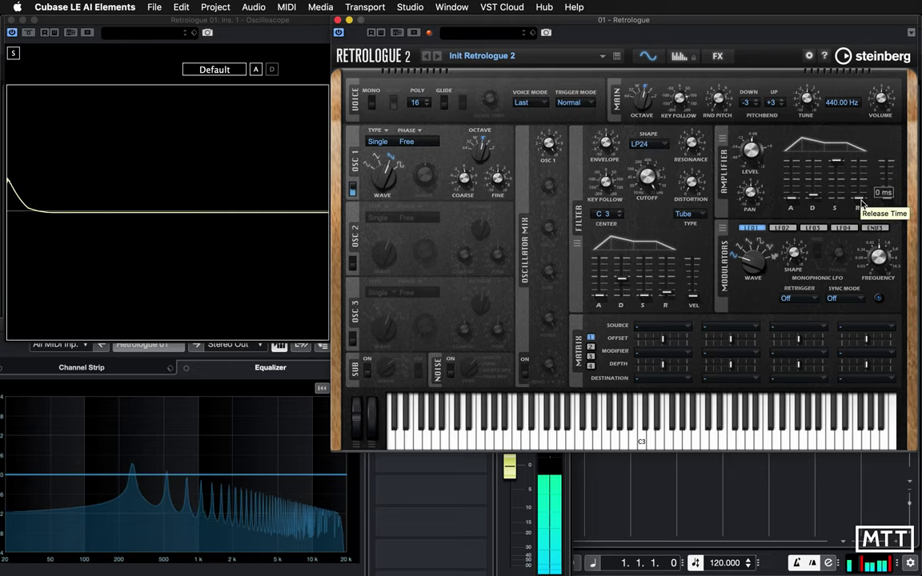
pyautogui.moveTo(862, 207); pyautogui.dragTo(863, 200)
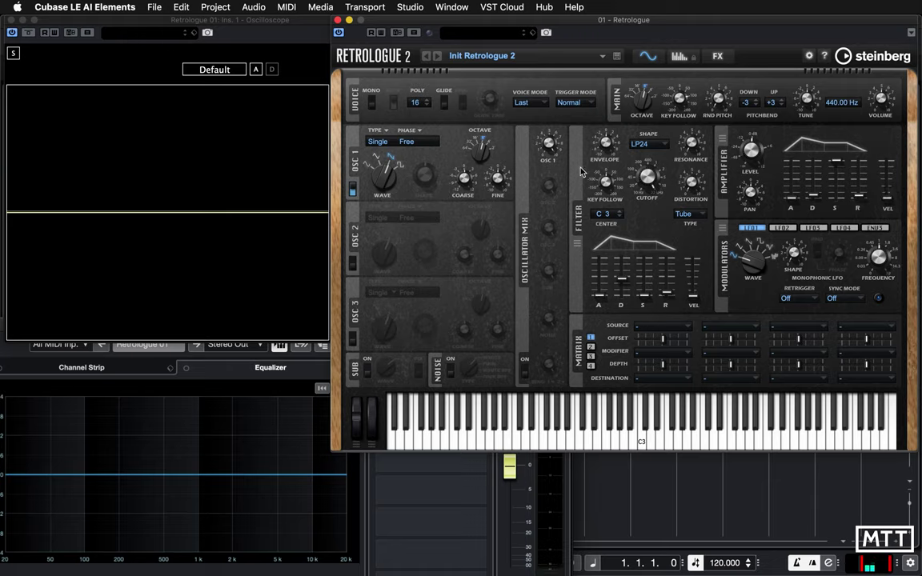
pyautogui.click(400, 165)
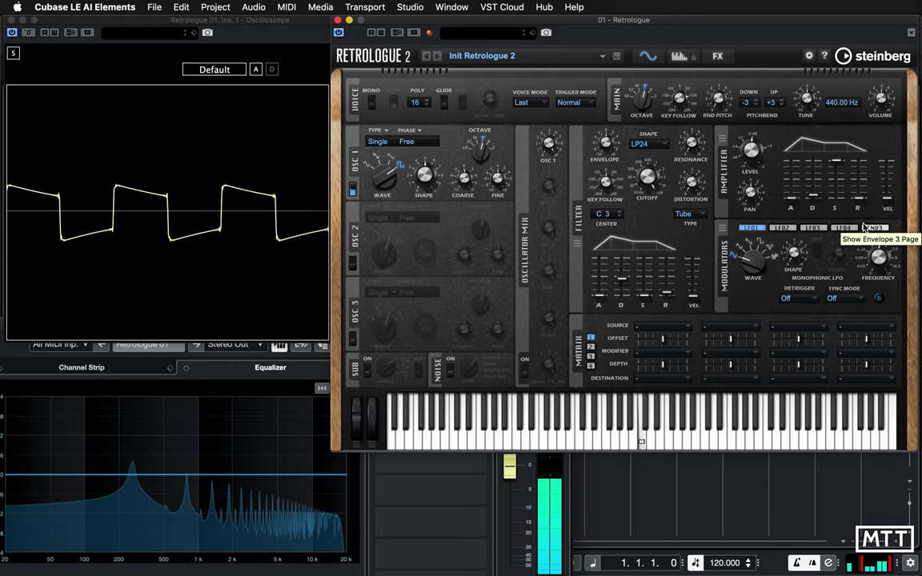
pyautogui.moveTo(861, 204)
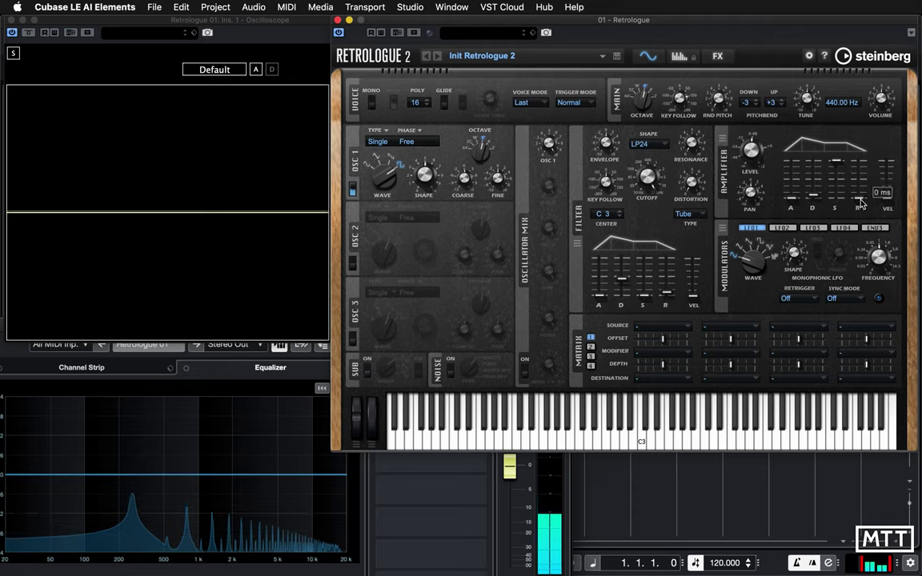
pyautogui.moveTo(861, 204); pyautogui.dragTo(861, 202)
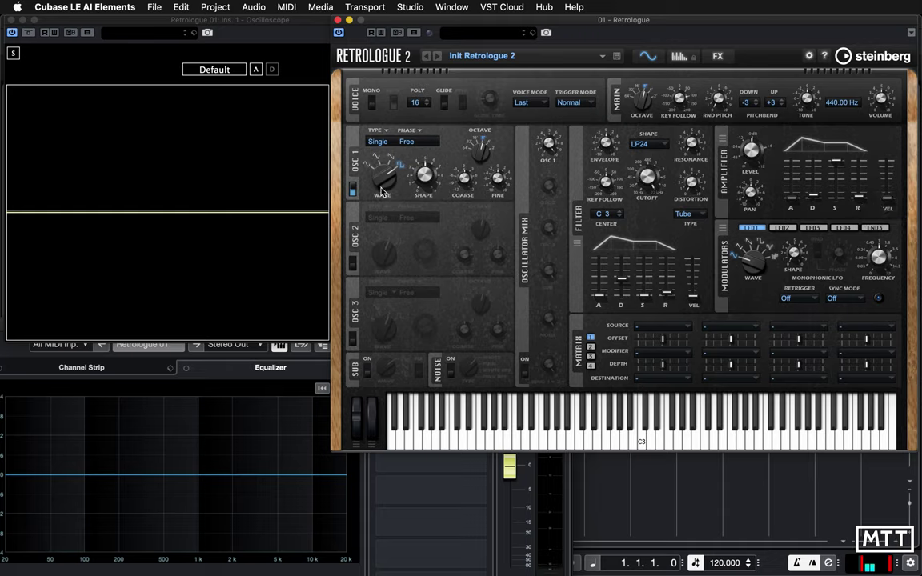
# Return OSC 1 Wave to sawtooth and read the Amplifier A, S and R values.
pyautogui.moveTo(383, 192); pyautogui.dragTo(381, 204)
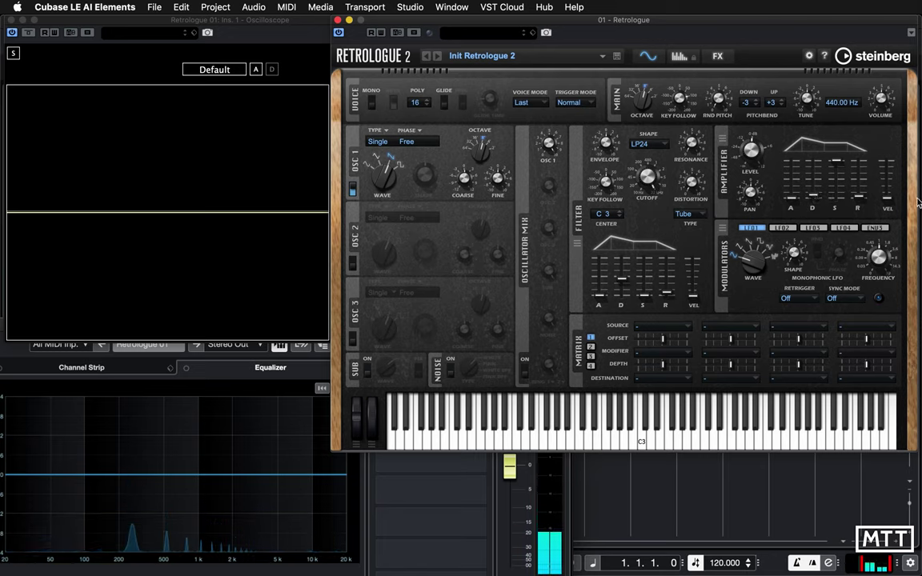
pyautogui.moveTo(791, 205)
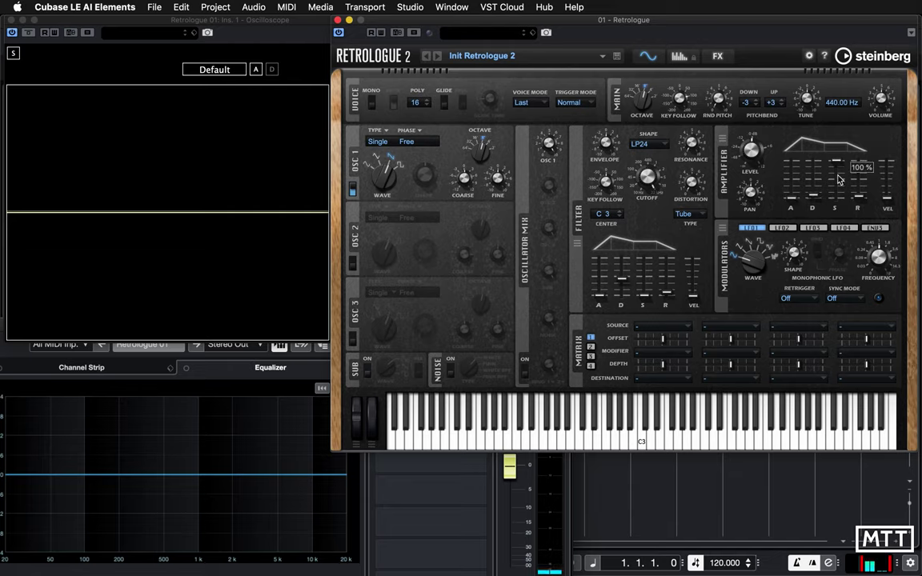
pyautogui.moveTo(845, 206)
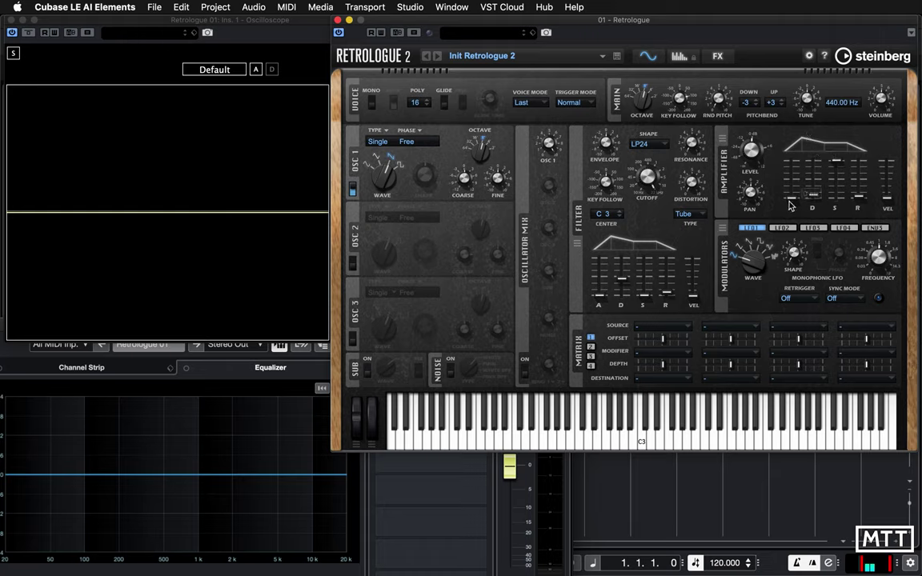
pyautogui.moveTo(873, 193)
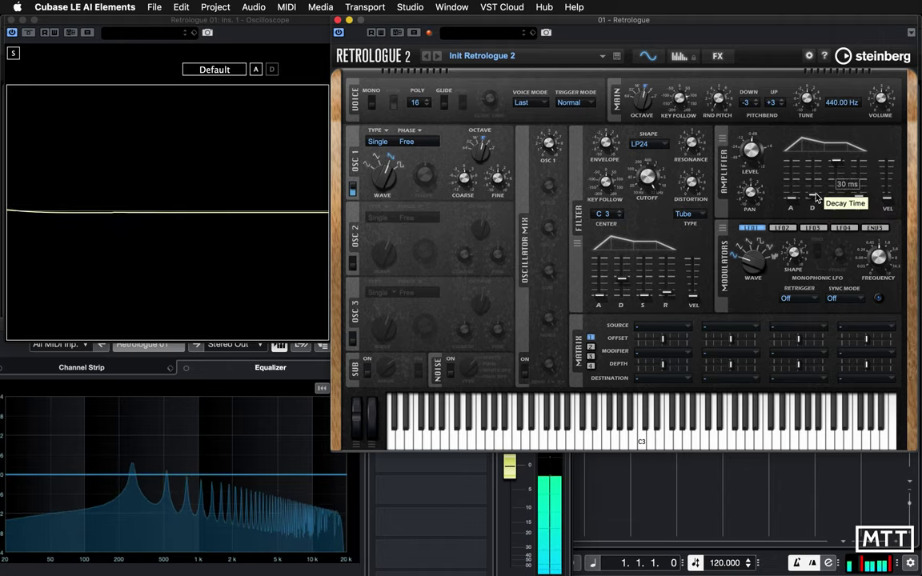
# Sweep Amplifier decay to 4800 ms and 0 ms, settling near 4278 ms with sustain 100 %.
pyautogui.moveTo(817, 196)
pyautogui.mouseDown()
pyautogui.moveTo(817, 170)
pyautogui.moveTo(815, 177)
pyautogui.mouseUp()
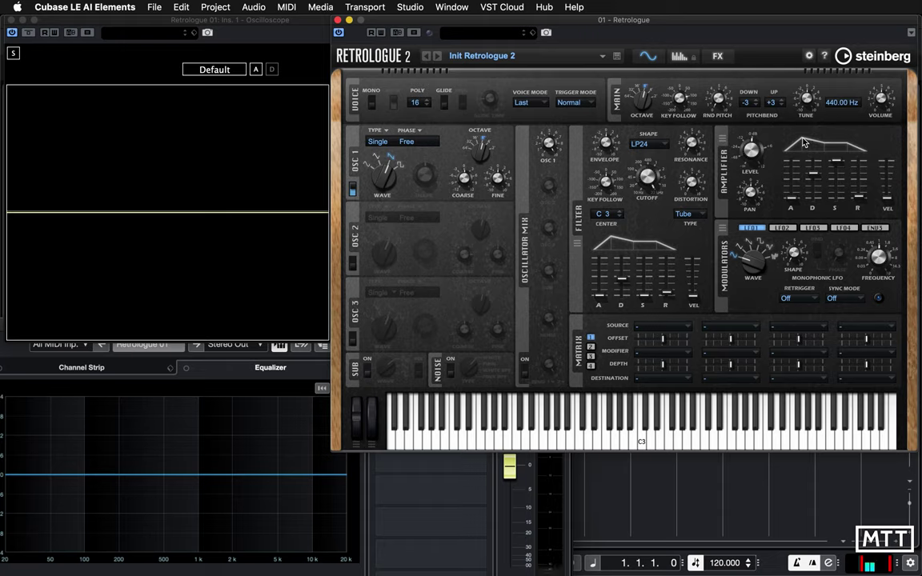
pyautogui.moveTo(839, 166)
pyautogui.moveTo(817, 198)
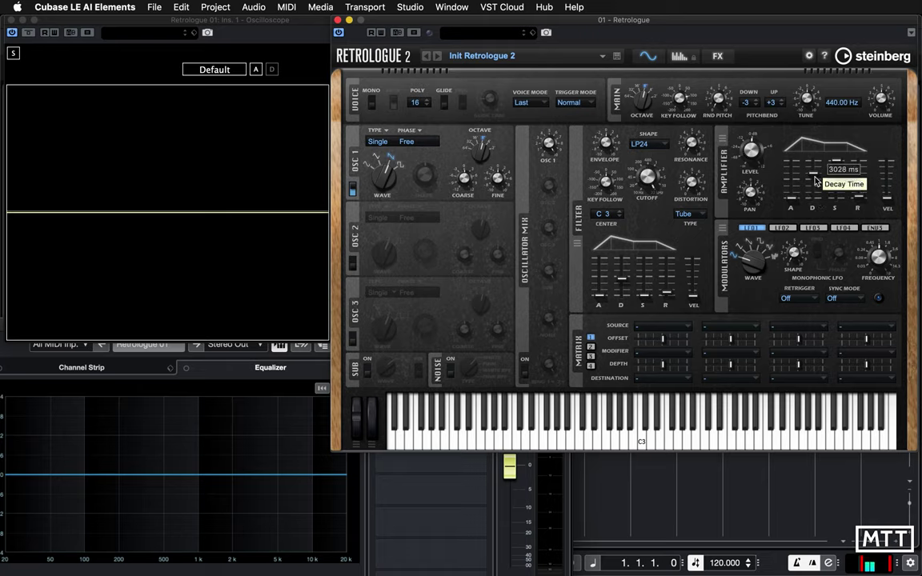
pyautogui.moveTo(817, 199); pyautogui.dragTo(817, 216)
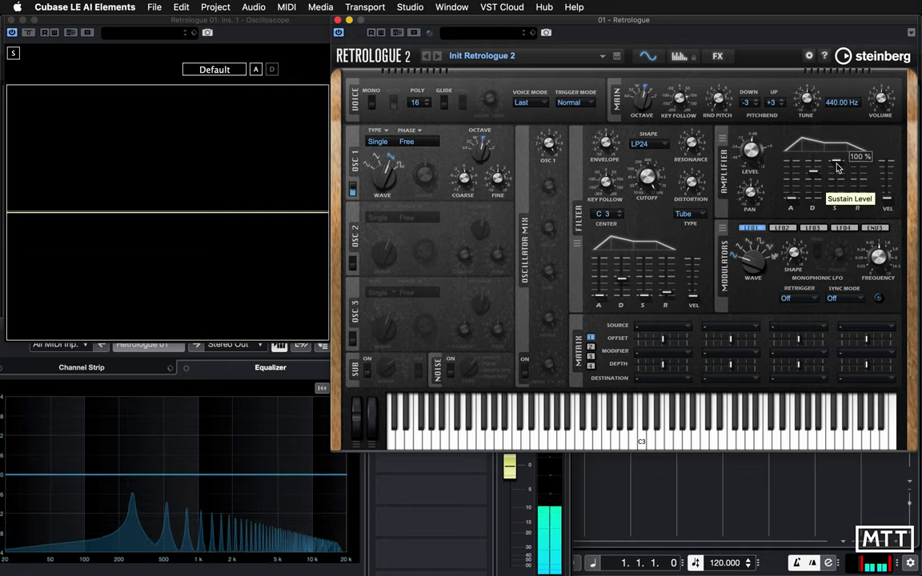
pyautogui.moveTo(839, 166); pyautogui.dragTo(838, 172)
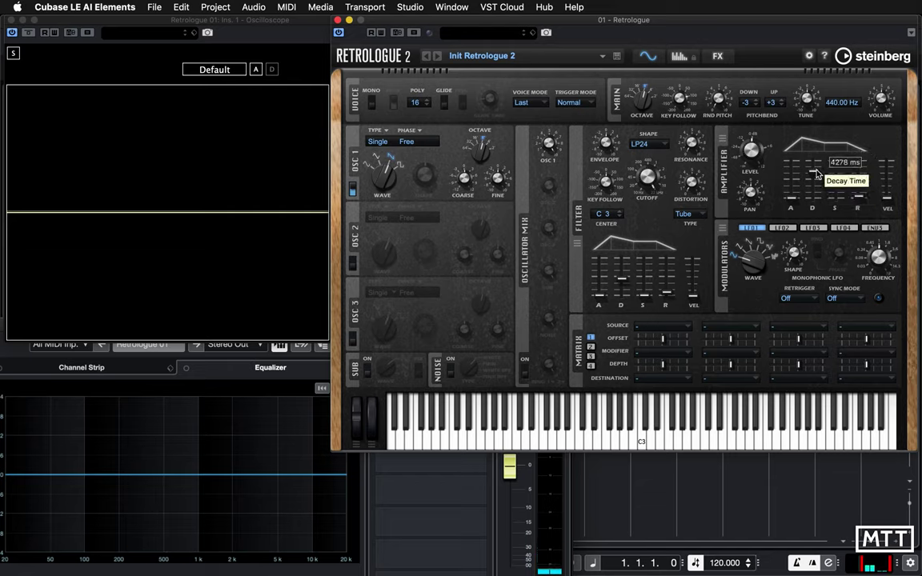
pyautogui.moveTo(838, 168); pyautogui.dragTo(838, 165)
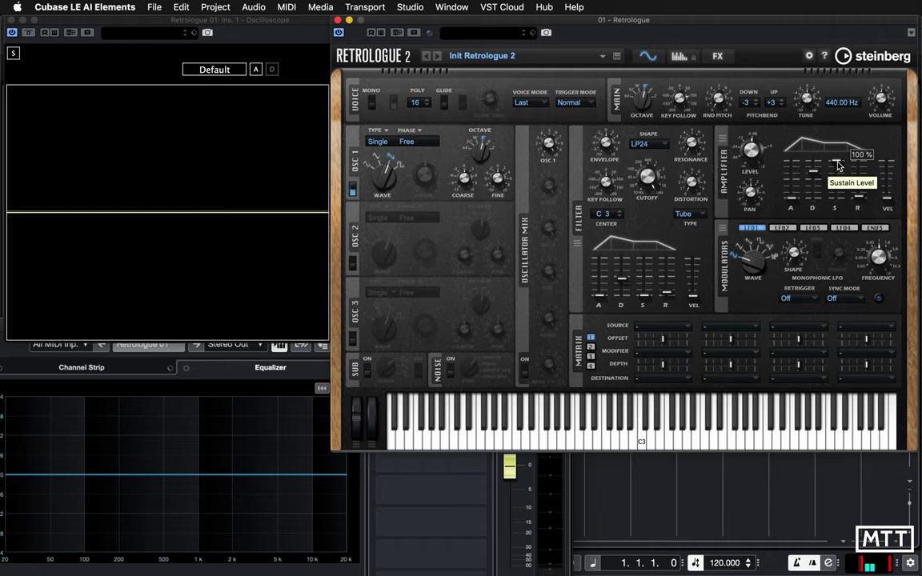
# Pull Amplifier sustain from 100 % to 0 %, confirming release 15 ms and attack 0 ms.
pyautogui.moveTo(838, 166); pyautogui.dragTo(815, 200)
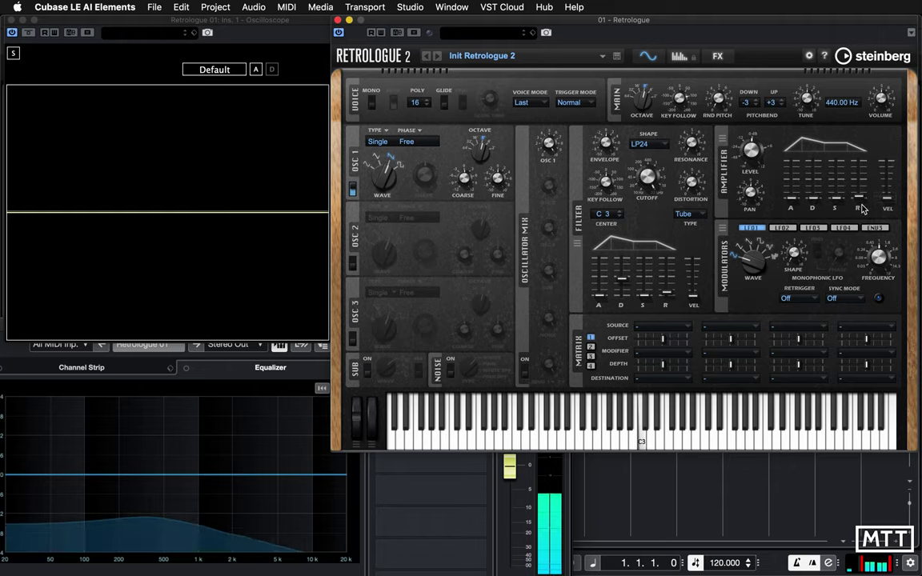
pyautogui.moveTo(859, 197); pyautogui.dragTo(862, 202)
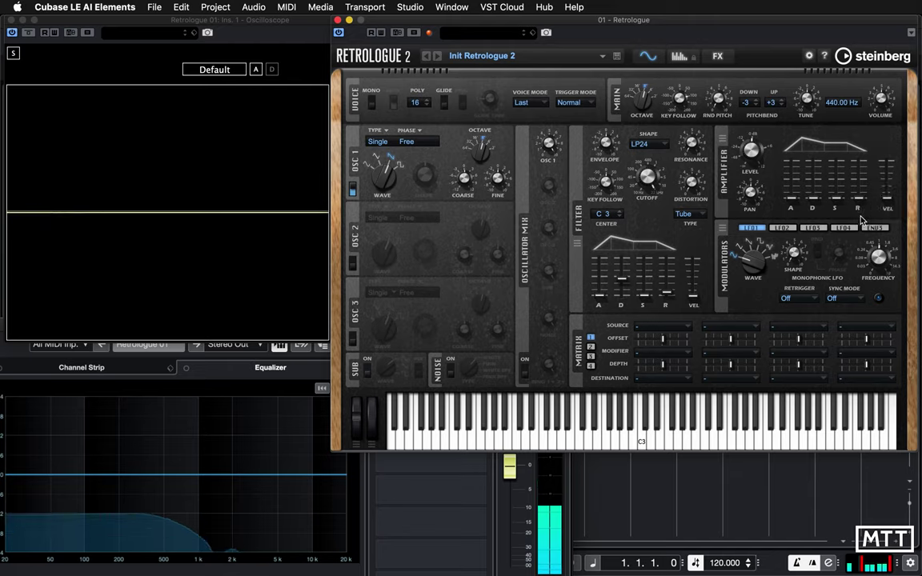
pyautogui.click(793, 205)
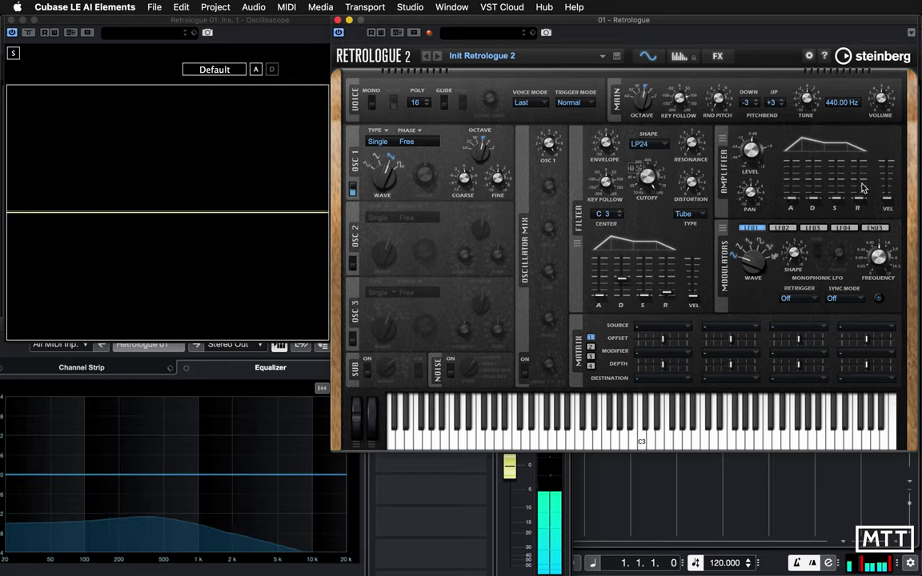
pyautogui.click(838, 205)
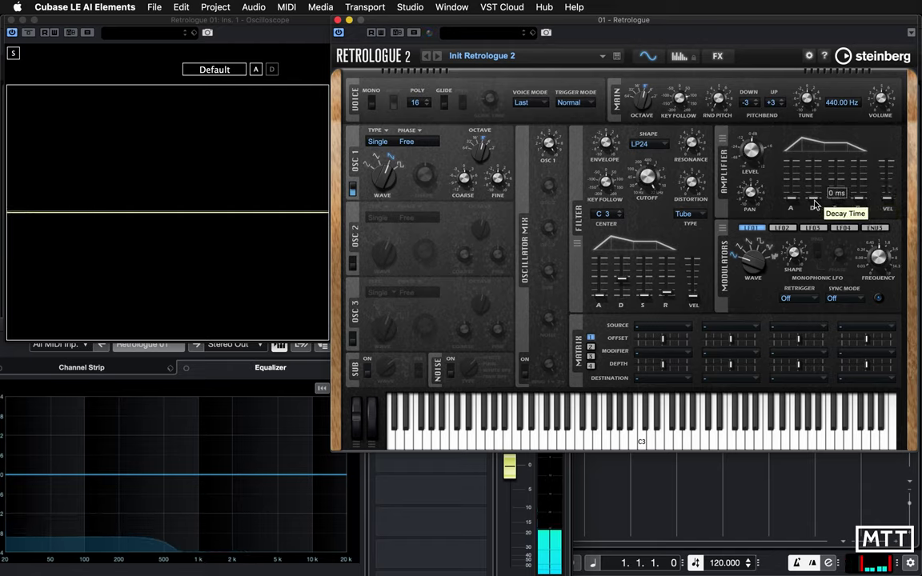
# Trim Amplifier decay from 186 ms to a few milliseconds, then set sustain to about 24 %.
pyautogui.moveTo(814, 197); pyautogui.dragTo(815, 192)
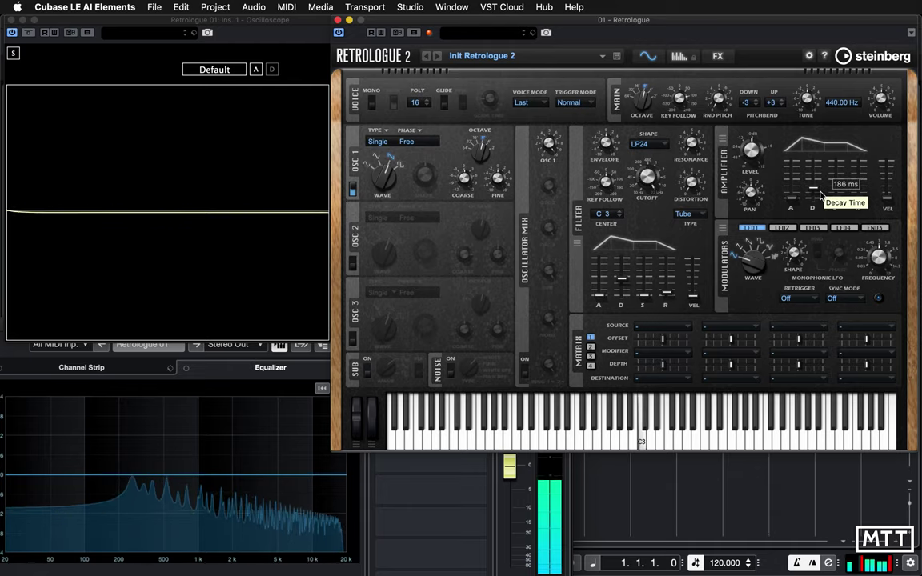
pyautogui.moveTo(814, 191); pyautogui.dragTo(816, 196)
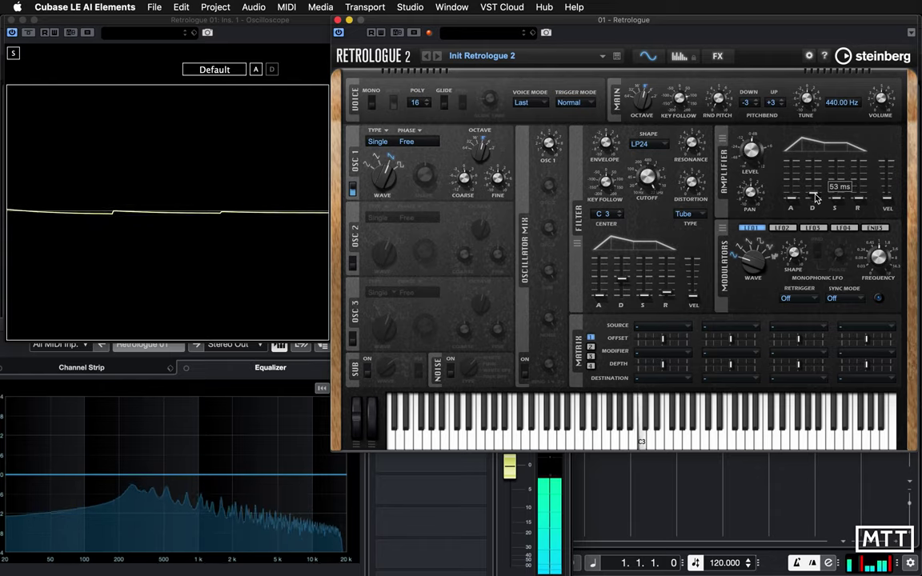
pyautogui.moveTo(817, 199); pyautogui.dragTo(816, 197)
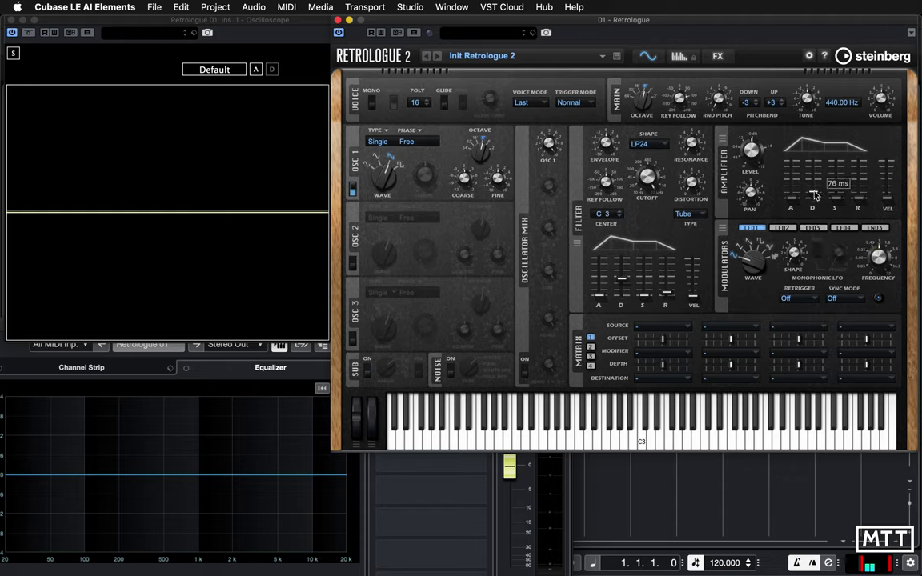
pyautogui.moveTo(815, 192); pyautogui.dragTo(816, 184)
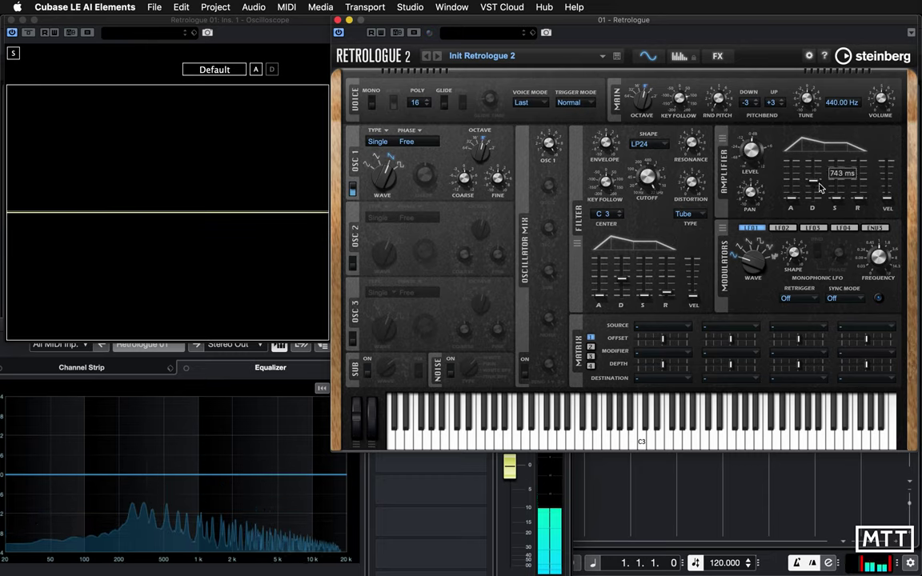
pyautogui.moveTo(816, 187)
pyautogui.mouseDown()
pyautogui.moveTo(818, 200)
pyautogui.moveTo(816, 188)
pyautogui.mouseUp()
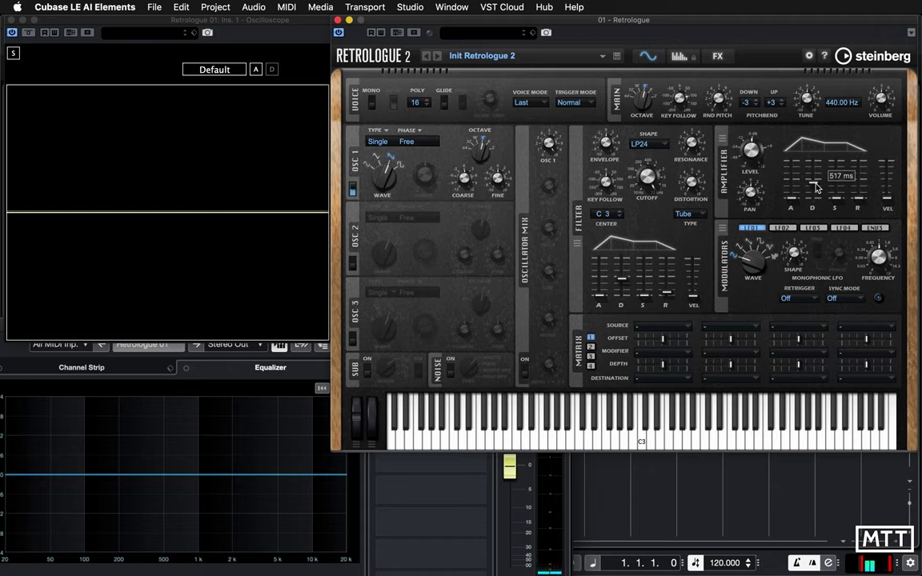
pyautogui.moveTo(836, 164); pyautogui.dragTo(838, 200)
pyautogui.moveTo(836, 196); pyautogui.dragTo(840, 190)
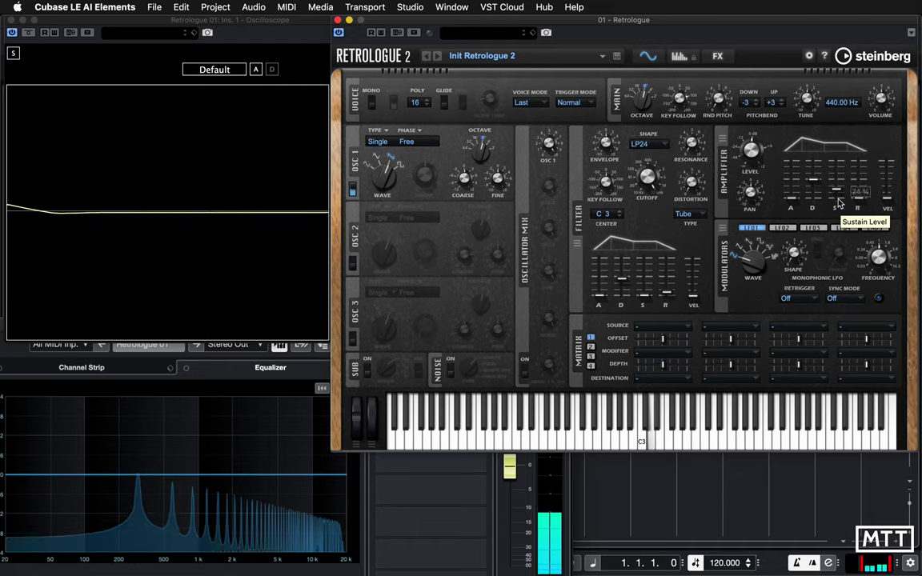
# Set Amplifier decay to about 3.4 s and lower sustain from 8 % to near 0 %.
pyautogui.click(813, 172)
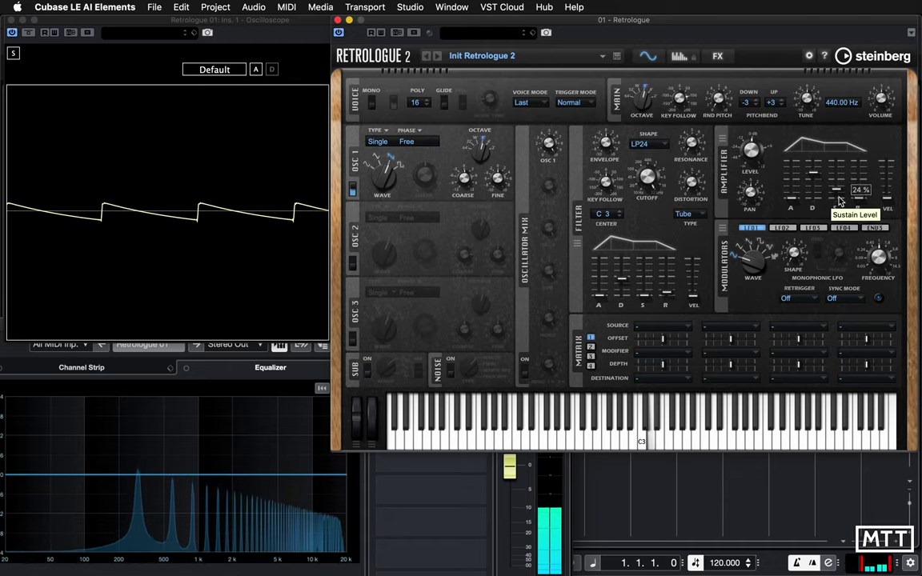
pyautogui.click(840, 195)
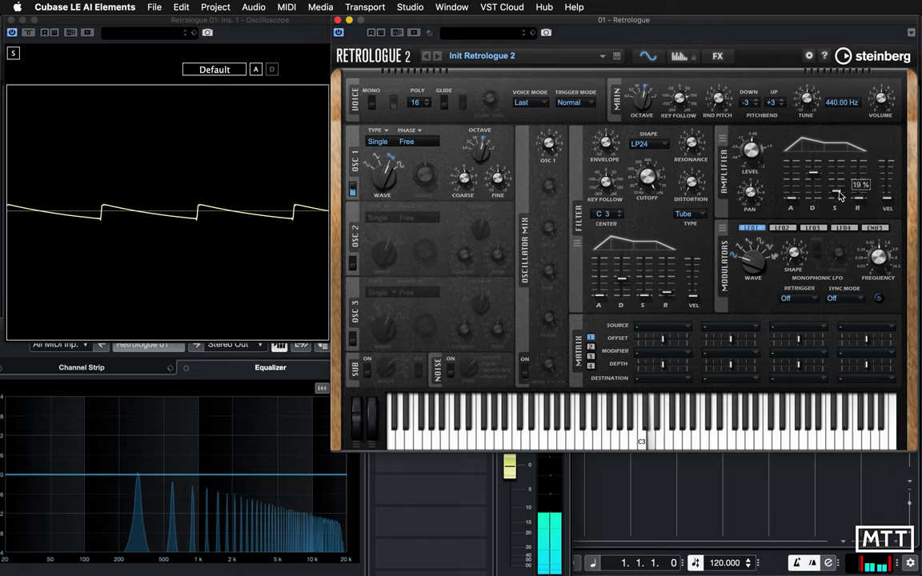
pyautogui.click(815, 173)
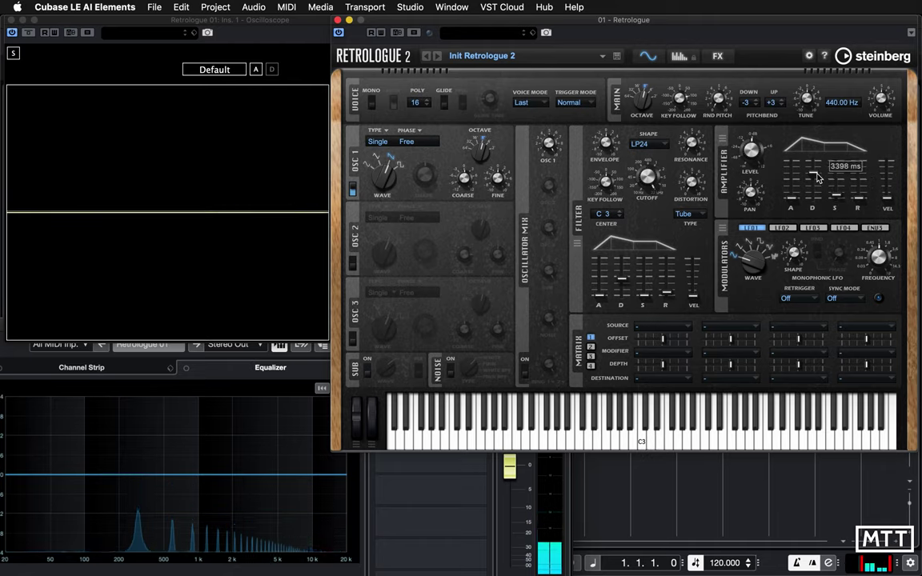
pyautogui.click(833, 196)
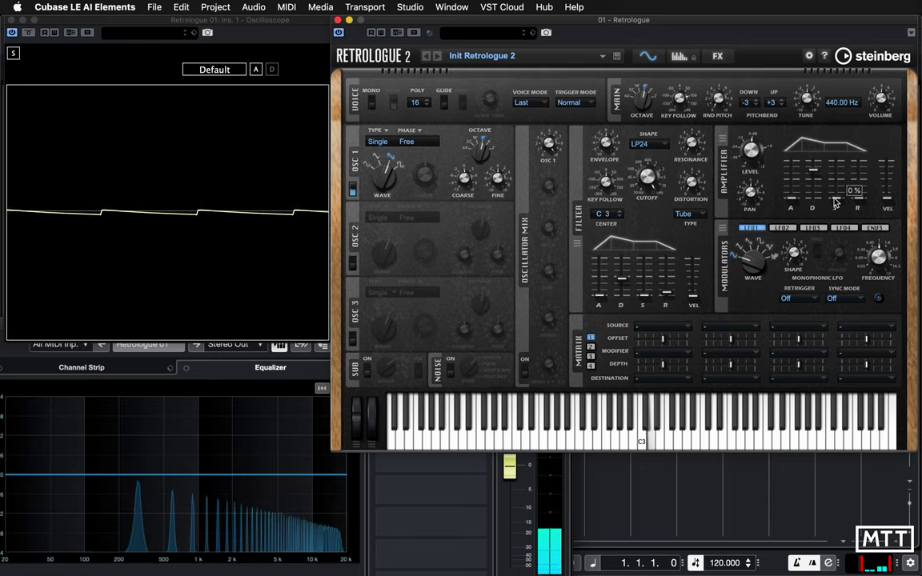
pyautogui.moveTo(835, 203); pyautogui.dragTo(856, 197)
pyautogui.moveTo(857, 201)
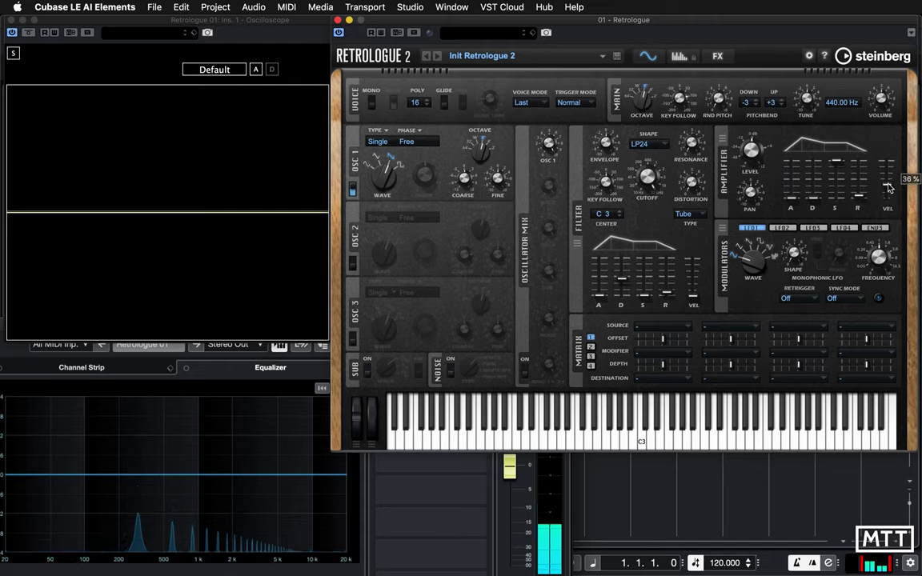
# Push the Amplifier VEL slider to 100 %, then back down to about 46 %.
pyautogui.moveTo(887, 197)
pyautogui.mouseDown()
pyautogui.moveTo(889, 178)
pyautogui.moveTo(898, 198)
pyautogui.mouseUp()
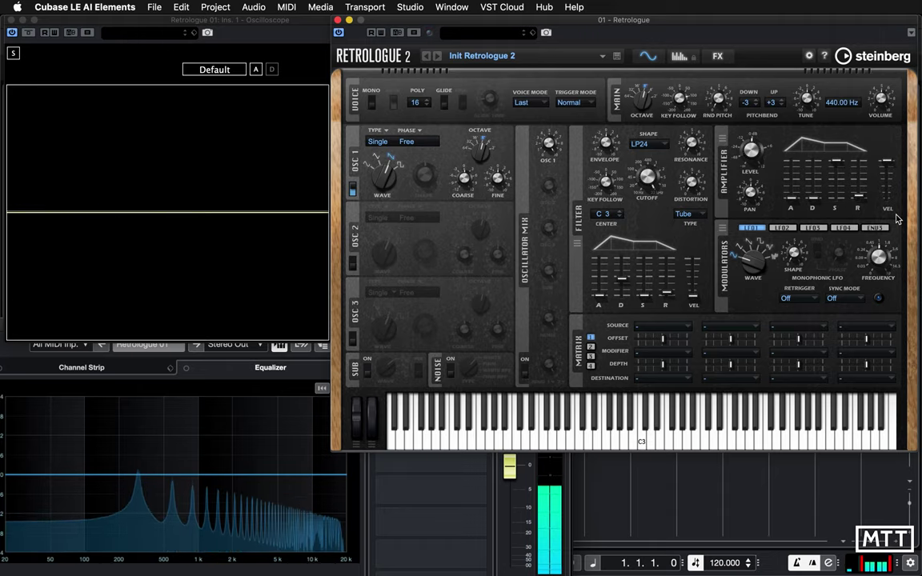
pyautogui.moveTo(889, 171)
pyautogui.moveTo(888, 171); pyautogui.dragTo(886, 186)
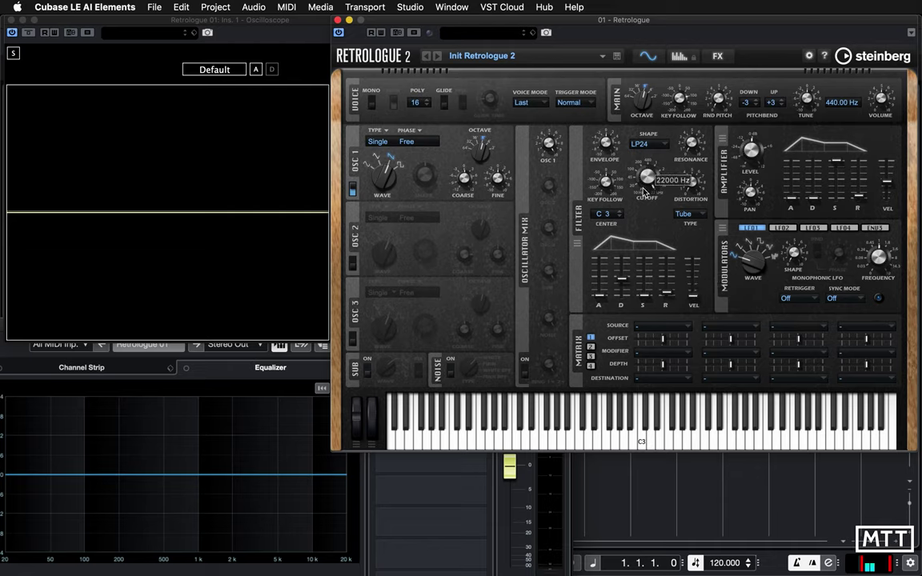
# Raise the Amplifier release to 30000 ms, then bring it down to about 4800 ms.
pyautogui.moveTo(890, 191)
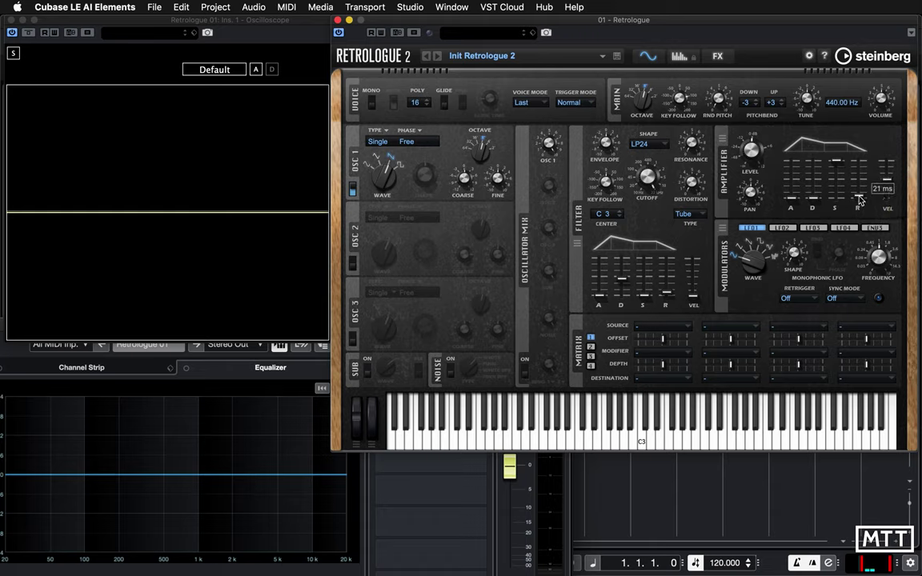
pyautogui.moveTo(861, 184)
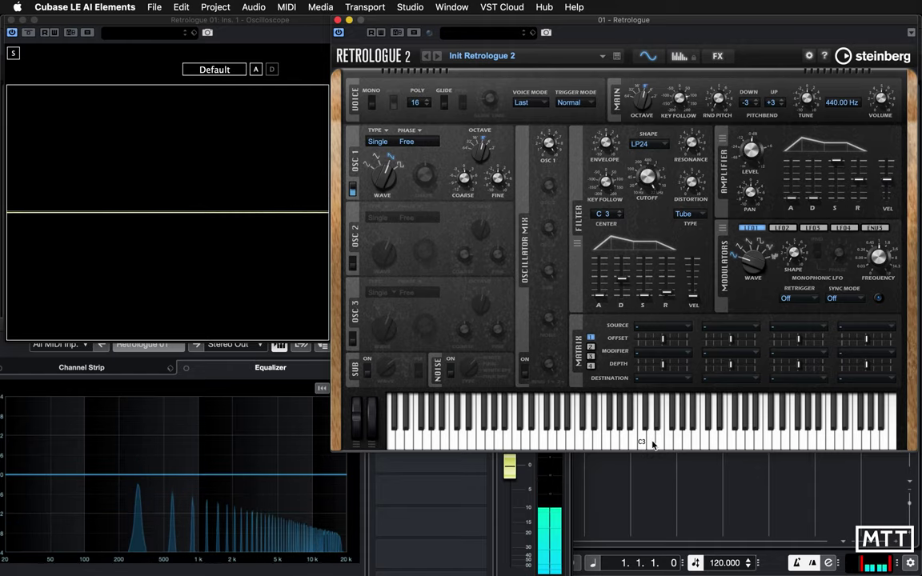
pyautogui.moveTo(863, 184)
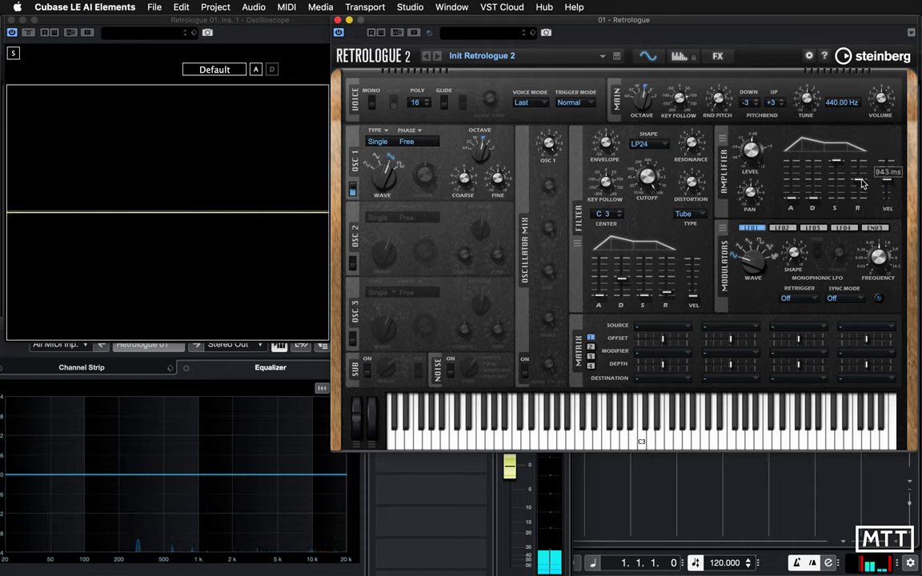
pyautogui.moveTo(861, 184); pyautogui.dragTo(863, 156)
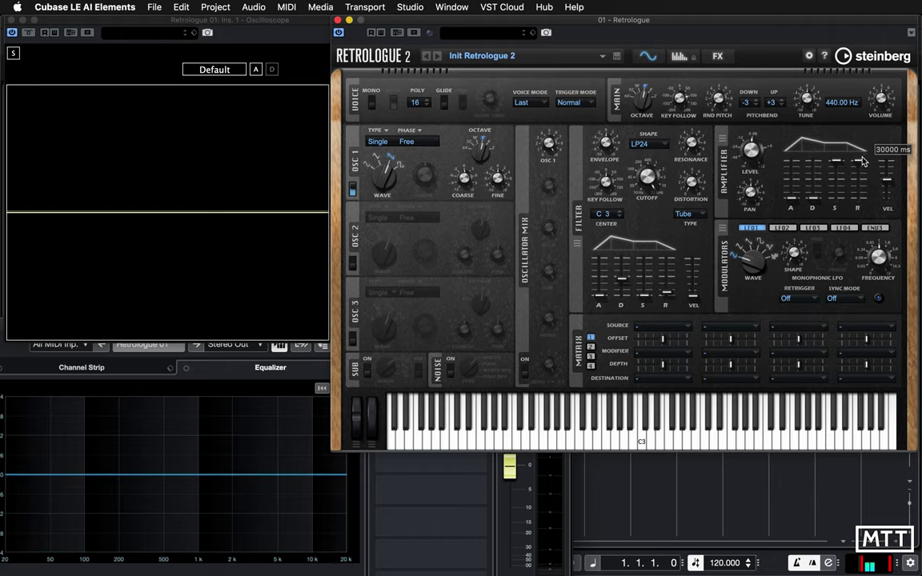
pyautogui.moveTo(862, 161); pyautogui.dragTo(863, 180)
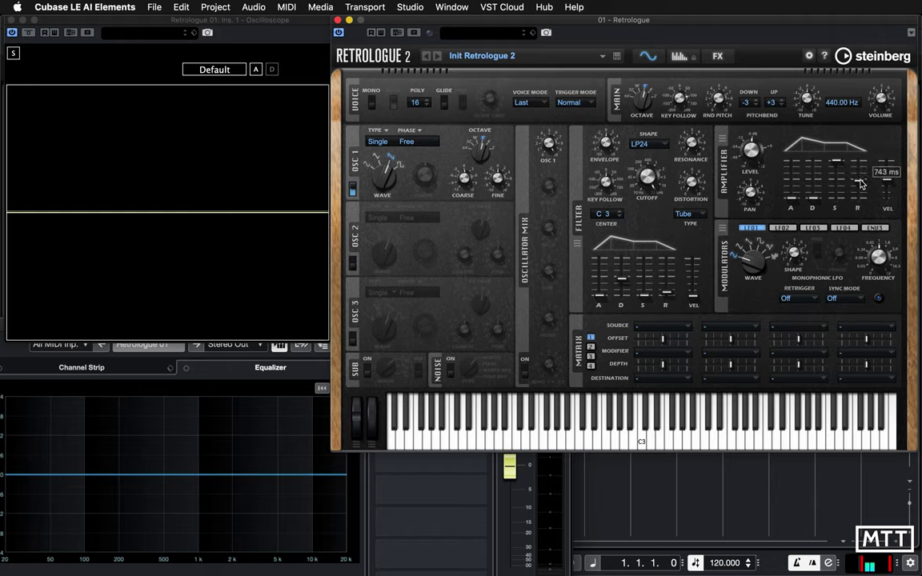
pyautogui.moveTo(795, 201); pyautogui.dragTo(797, 170)
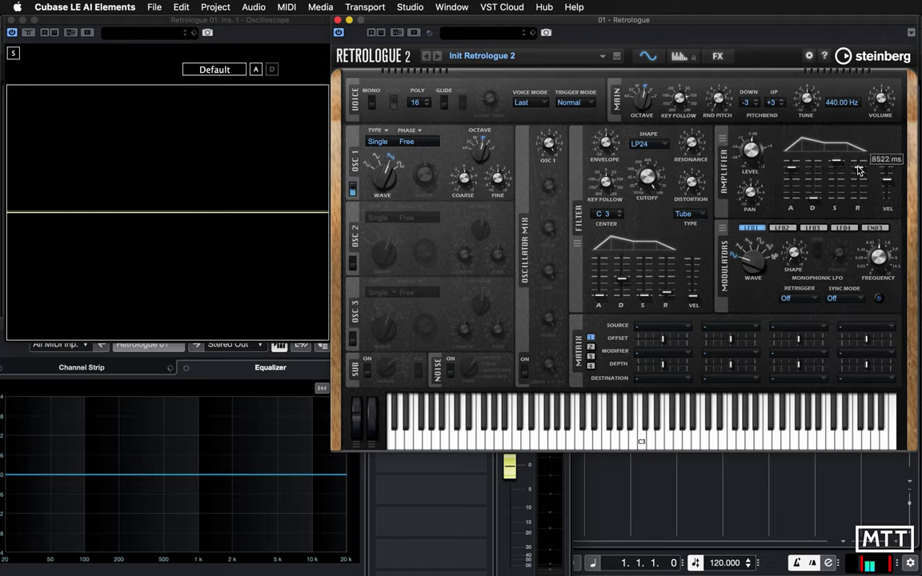
pyautogui.moveTo(858, 169); pyautogui.dragTo(794, 170)
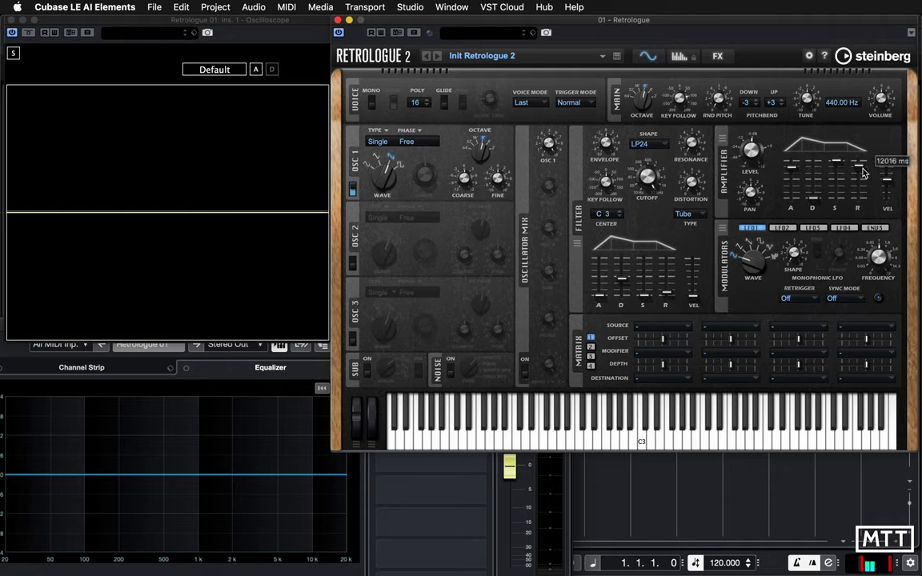
pyautogui.moveTo(861, 171); pyautogui.dragTo(861, 175)
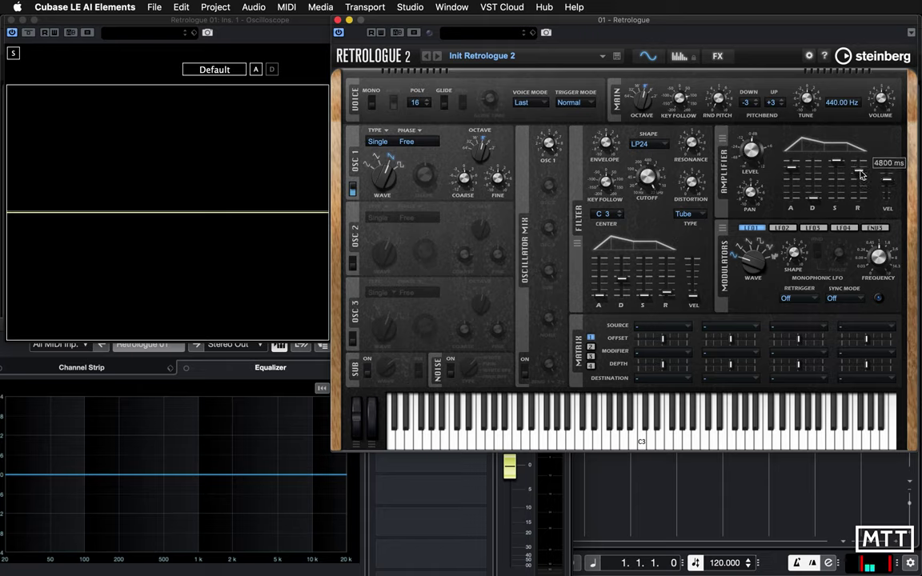